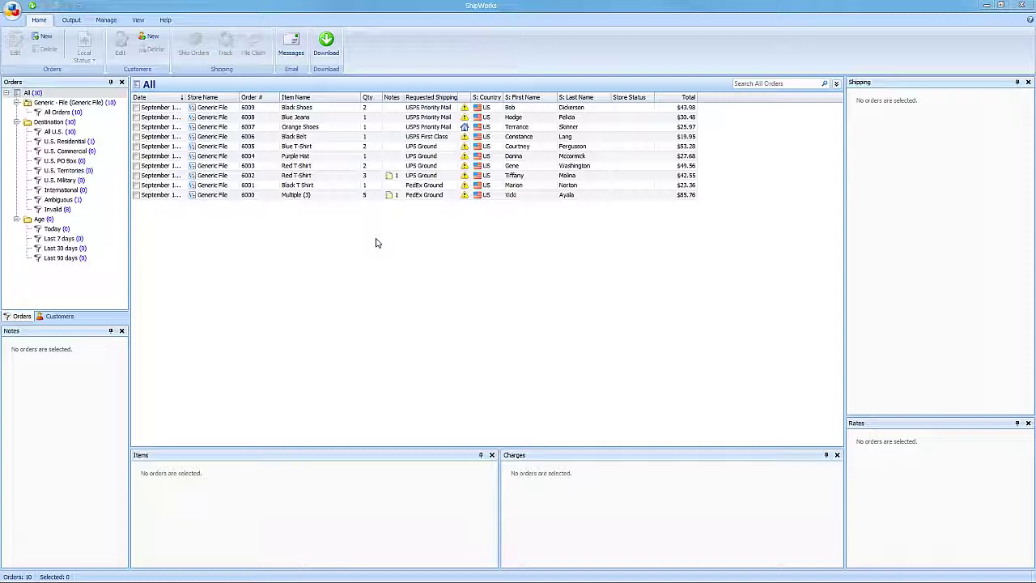
Bring up the Manage tools in the ShipWorks ribbon.
left_click(107, 21)
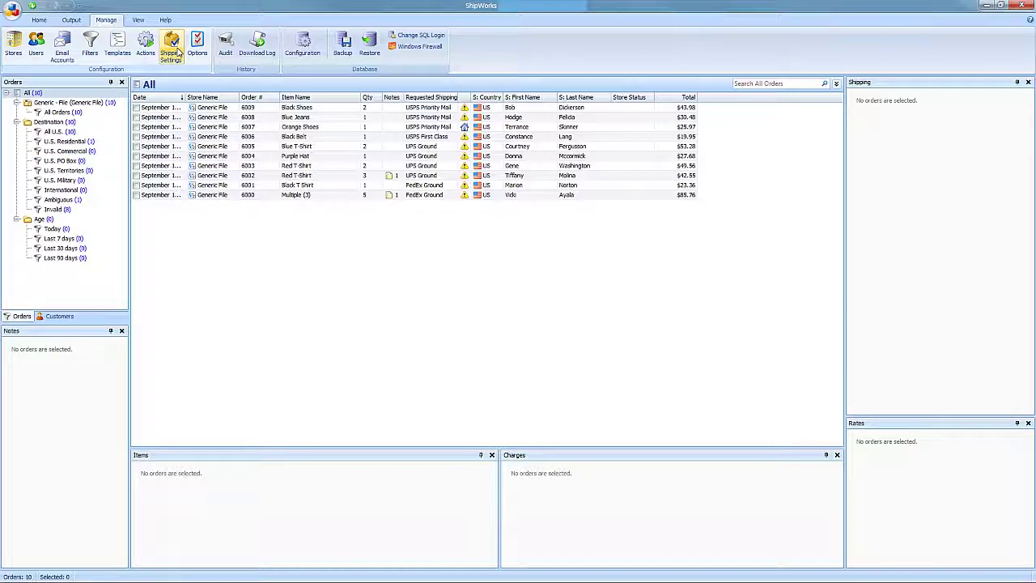
From Shipping Settings, start the USPS Stamps.com setup using an existing Stamps.com account.
left_click(174, 50)
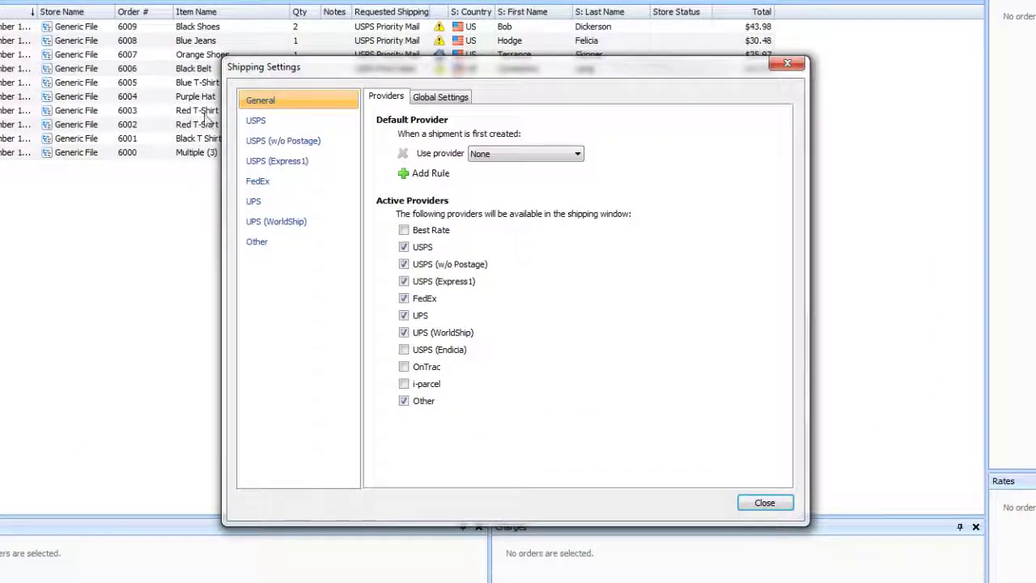
left_click(279, 126)
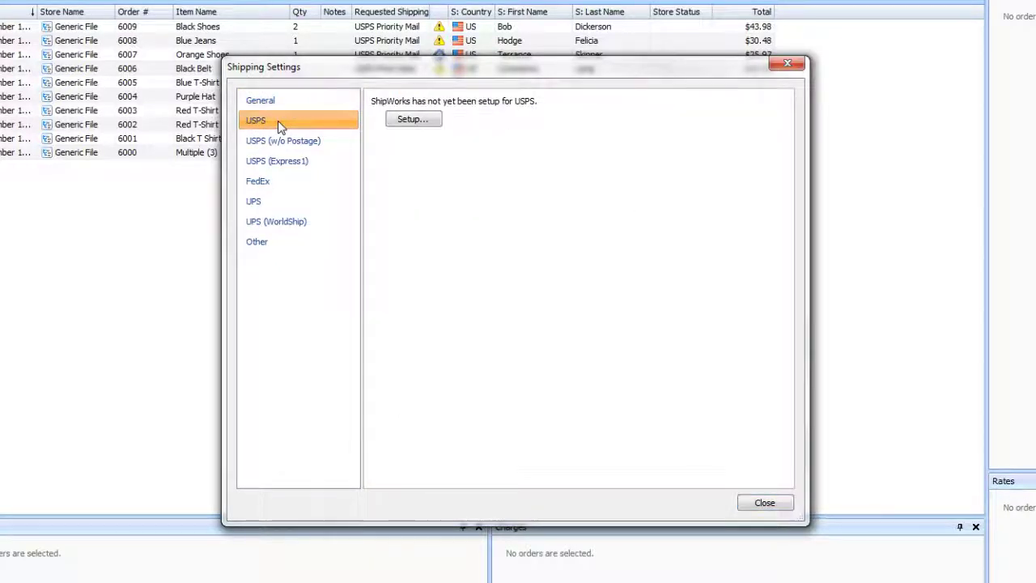
left_click(432, 120)
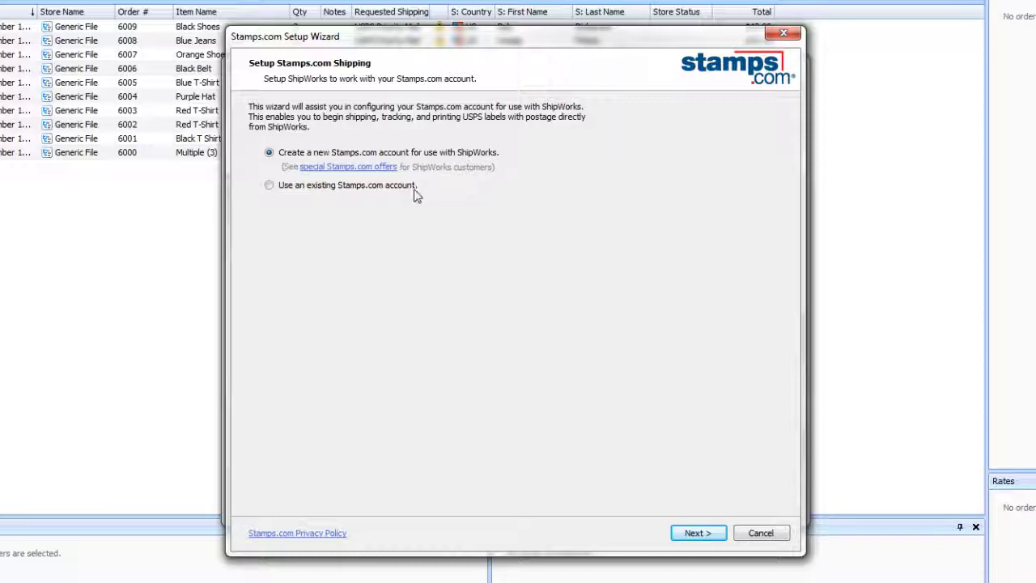
left_click(269, 186)
left_click(692, 535)
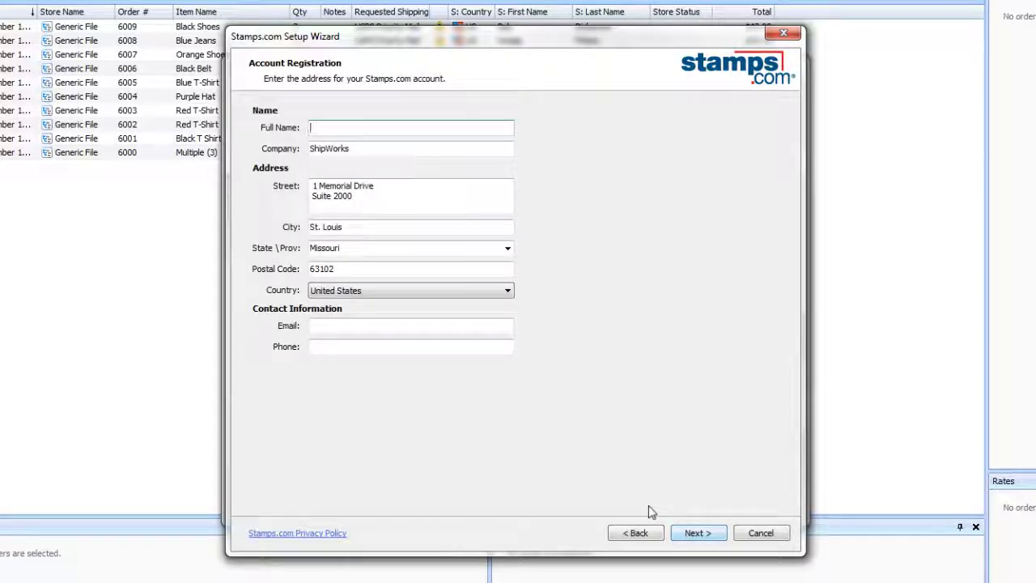
Fill the registration form with the contact's full name, e-mail address and phone number.
type("ShipWorks Support")
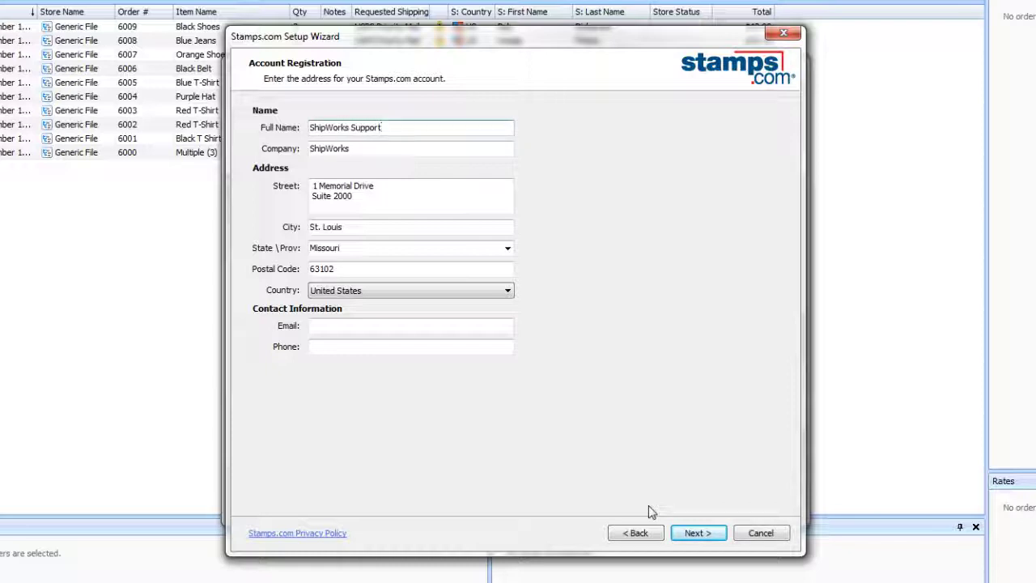
left_click(338, 324)
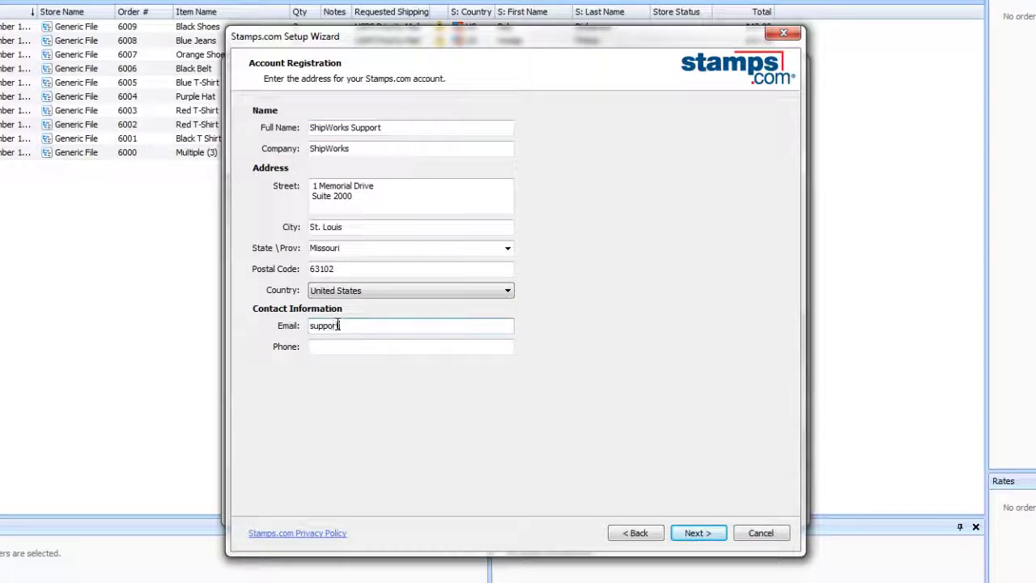
key("Tab")
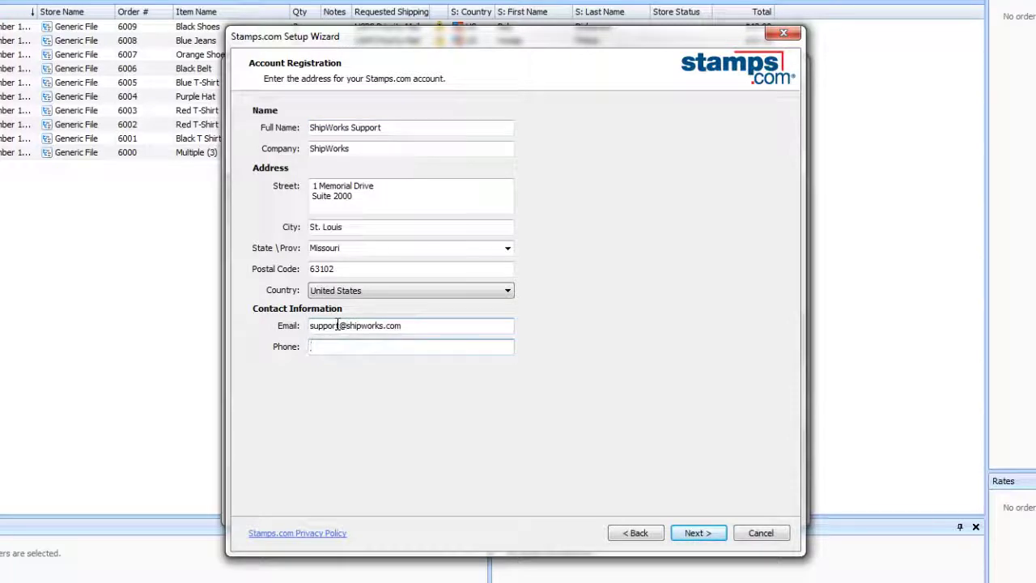
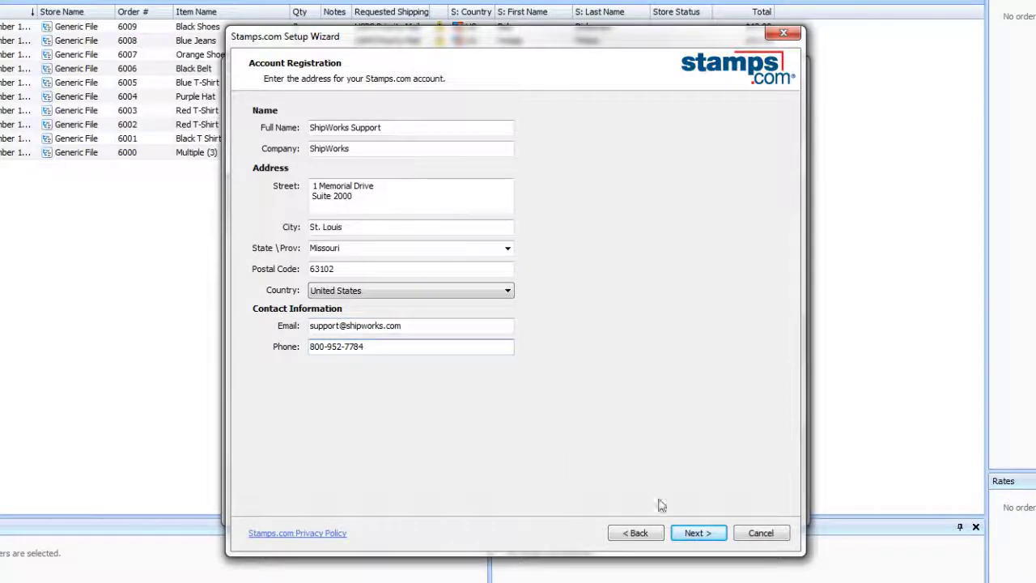
Enter the Stamps.com username and password and submit them to sign in.
left_click(719, 536)
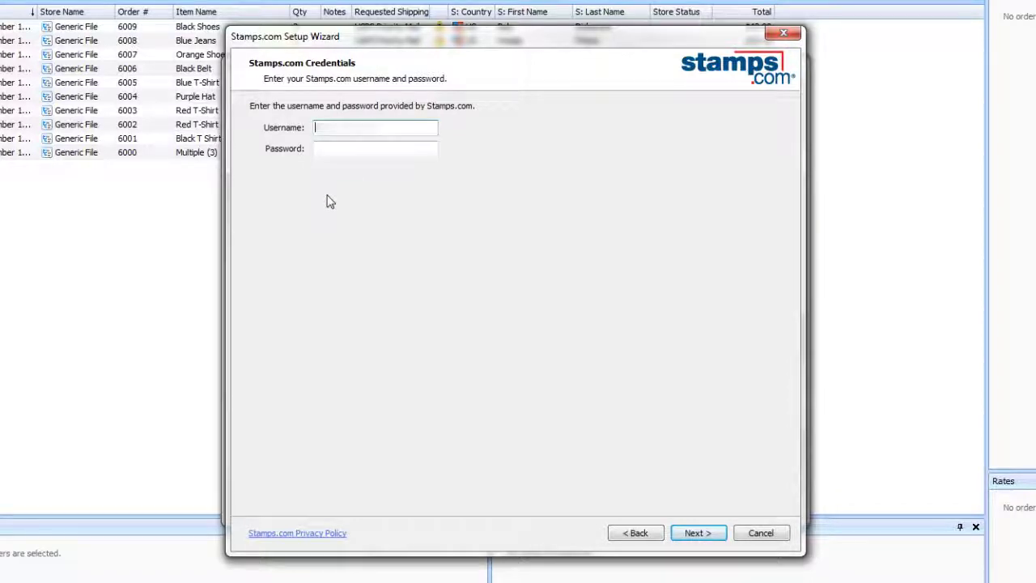
type("s")
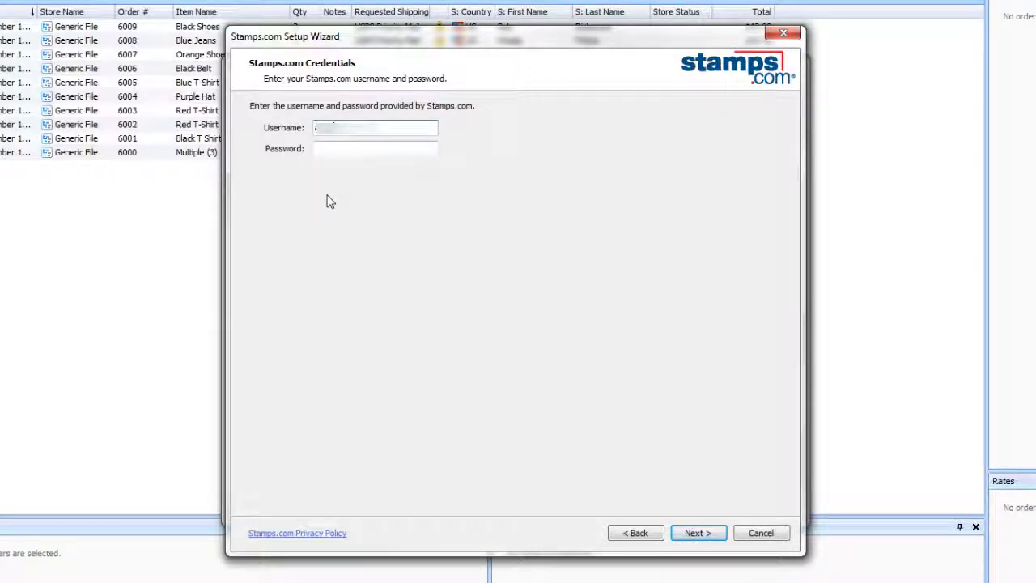
key("Tab")
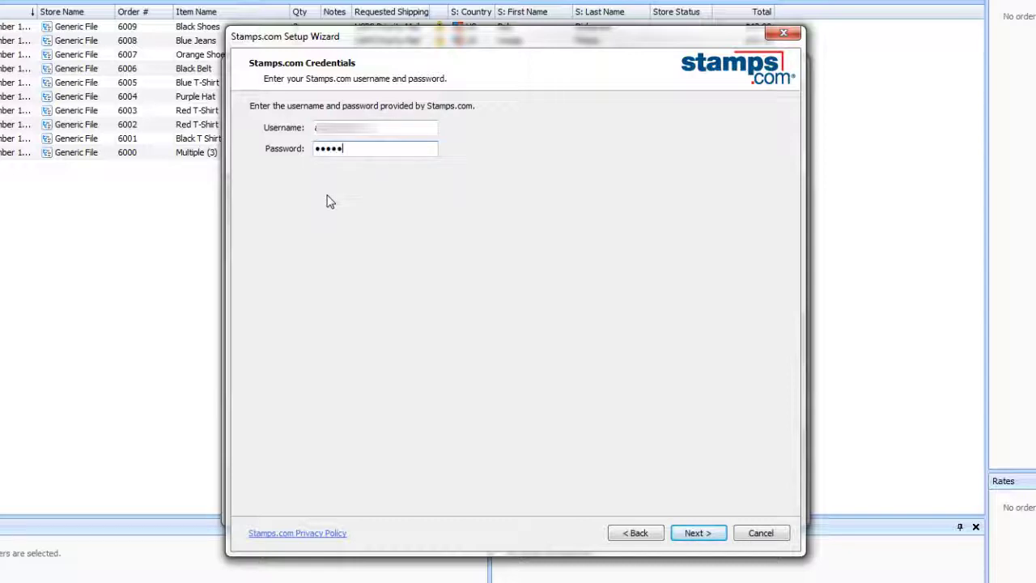
type("•")
left_click(697, 532)
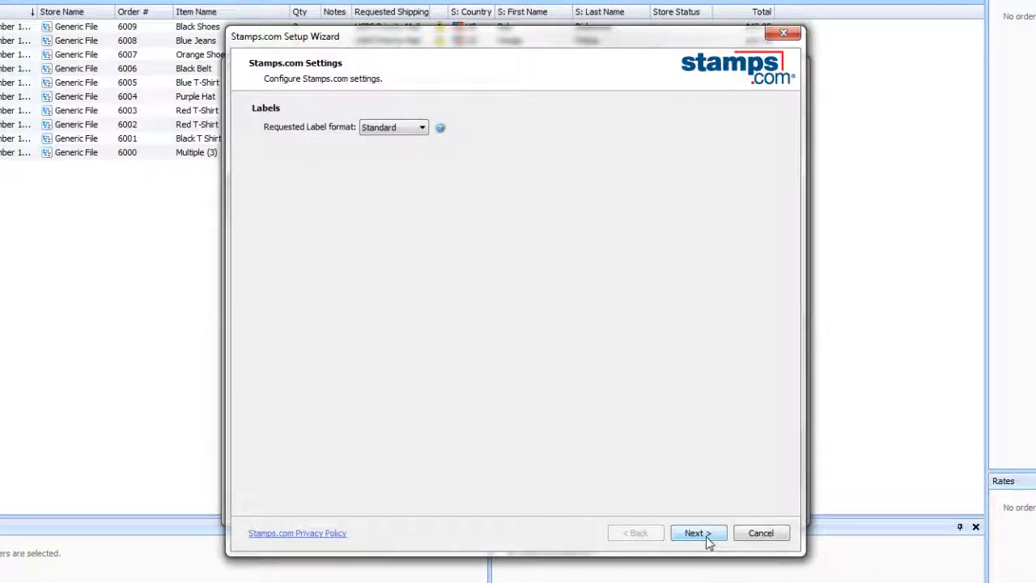
Change the requested label format from Standard to Thermal - ZPL.
left_click(421, 130)
left_click(422, 130)
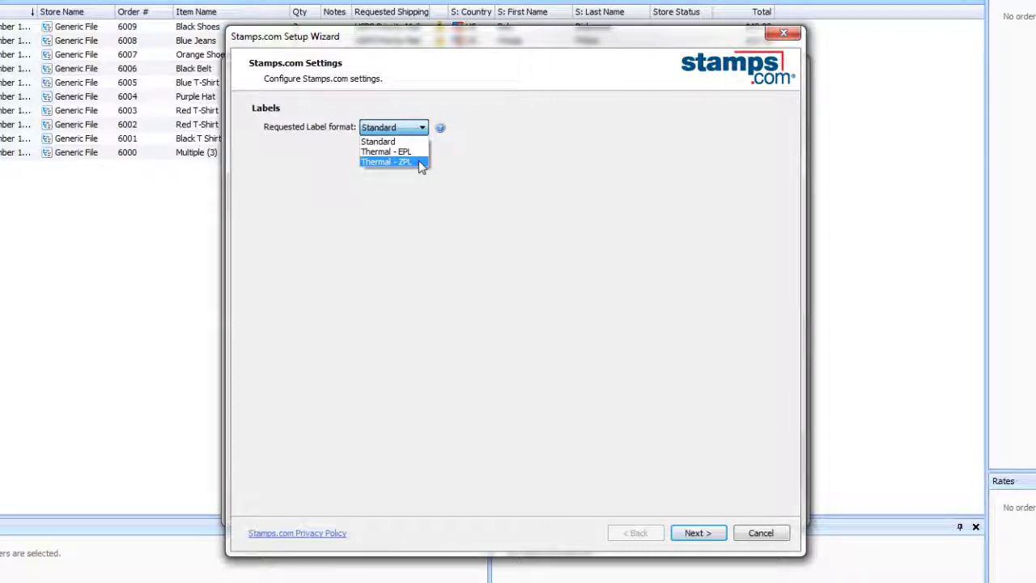
left_click(421, 164)
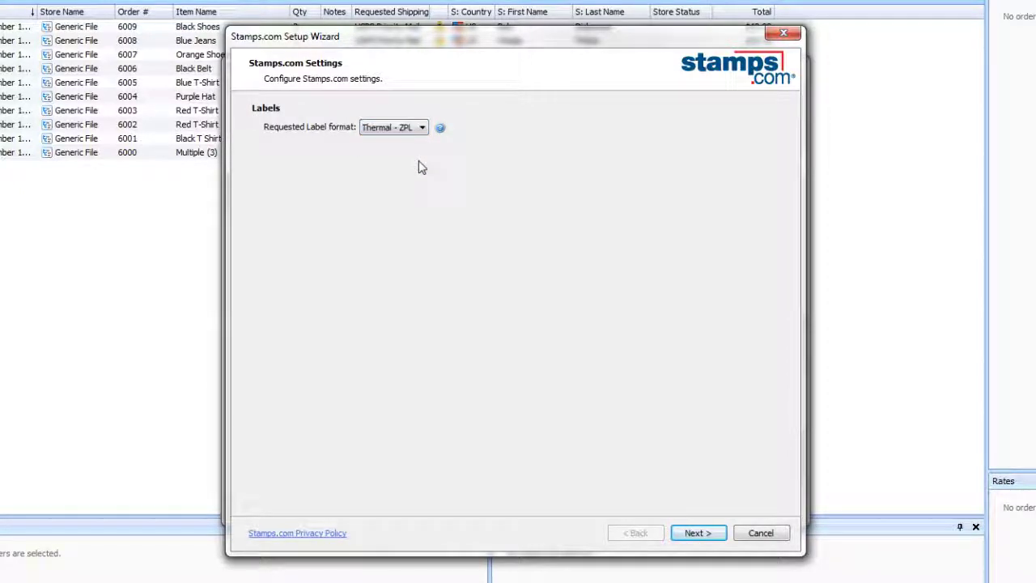
Advance to the Stamps.com Account summary showing Discounted rates and a $576.94 balance.
left_click(719, 535)
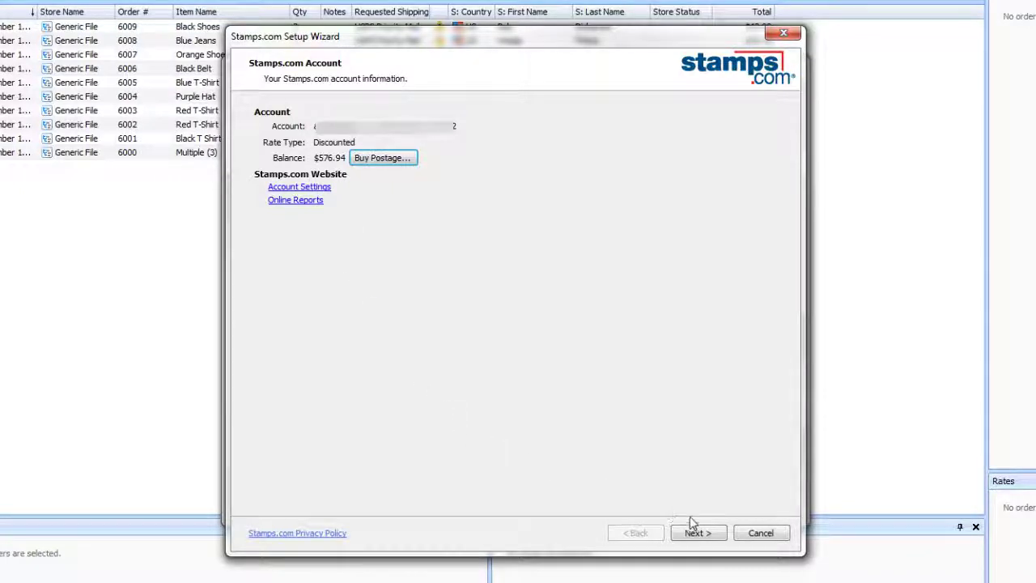
Begin a 'Warehouse' origin address, then cancel it, leaving the origin list empty.
left_click(716, 541)
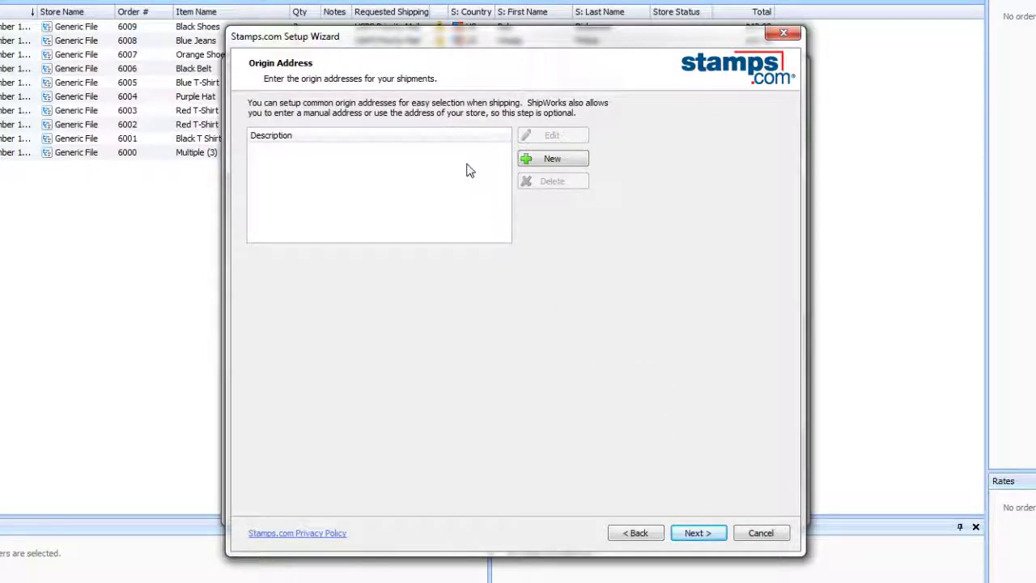
left_click(530, 158)
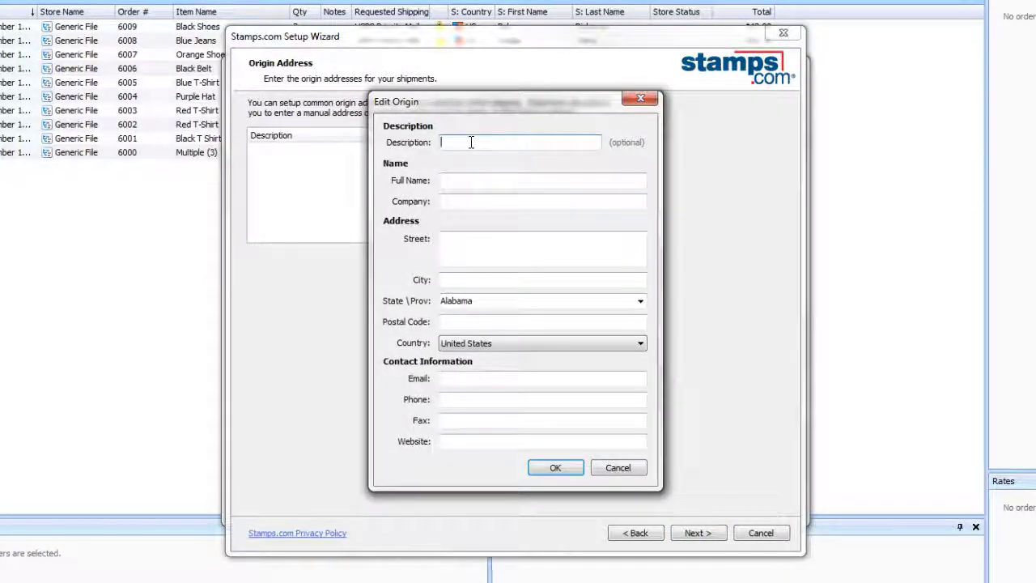
type("Warehouse 2")
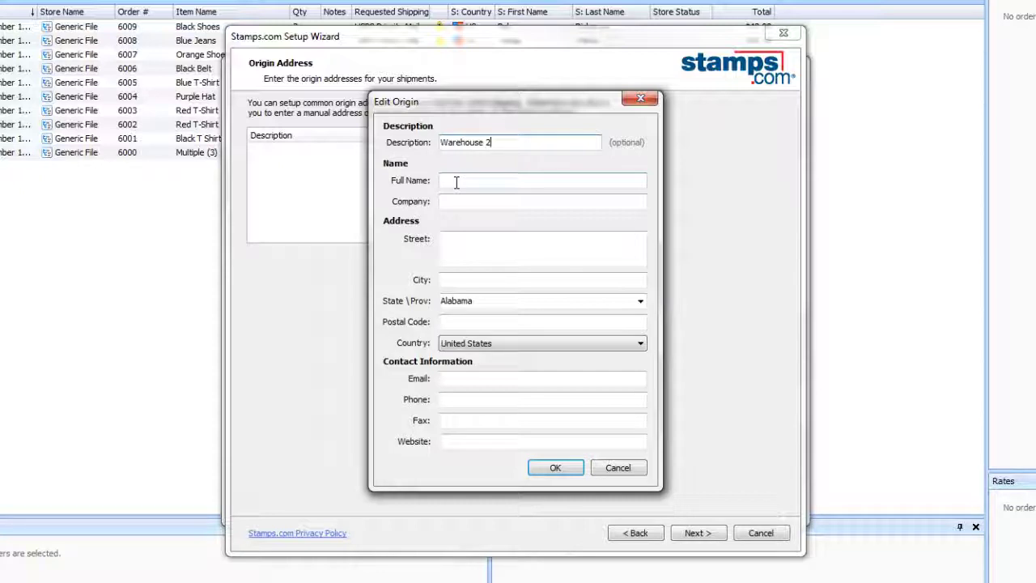
left_click(632, 473)
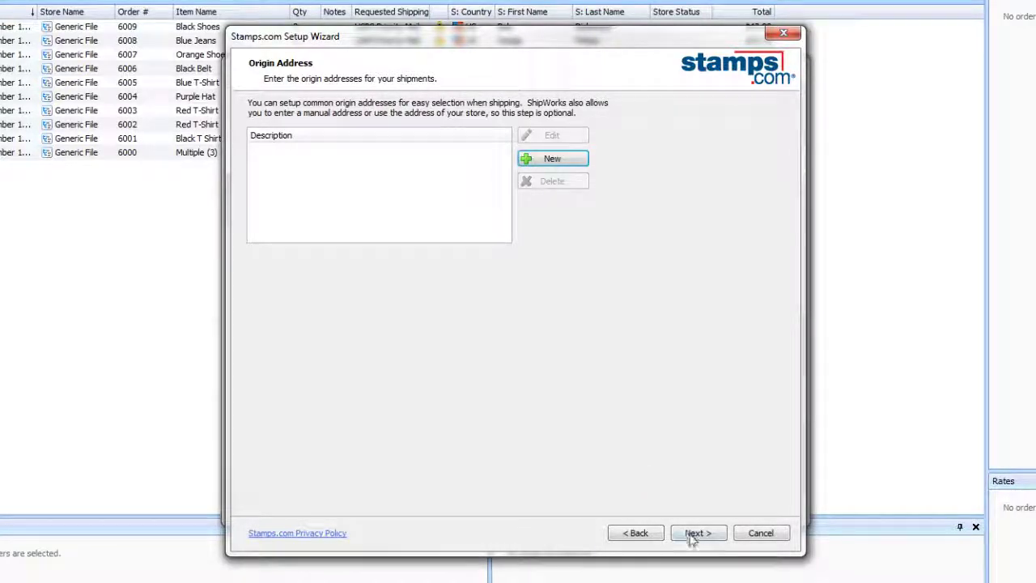
Set the Defaults - USPS profile to First Class service with a 0.25 package weight.
left_click(694, 537)
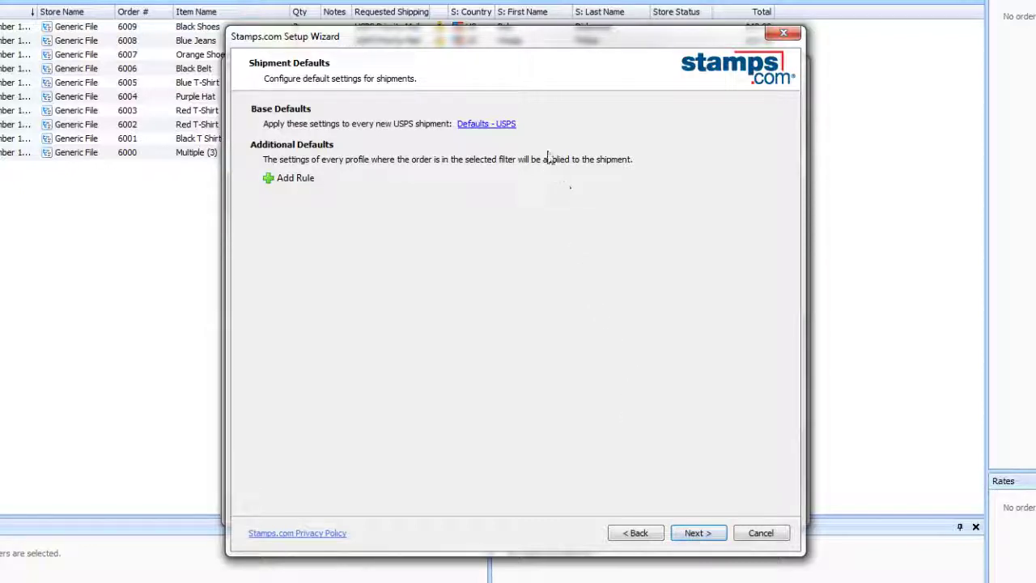
left_click(497, 128)
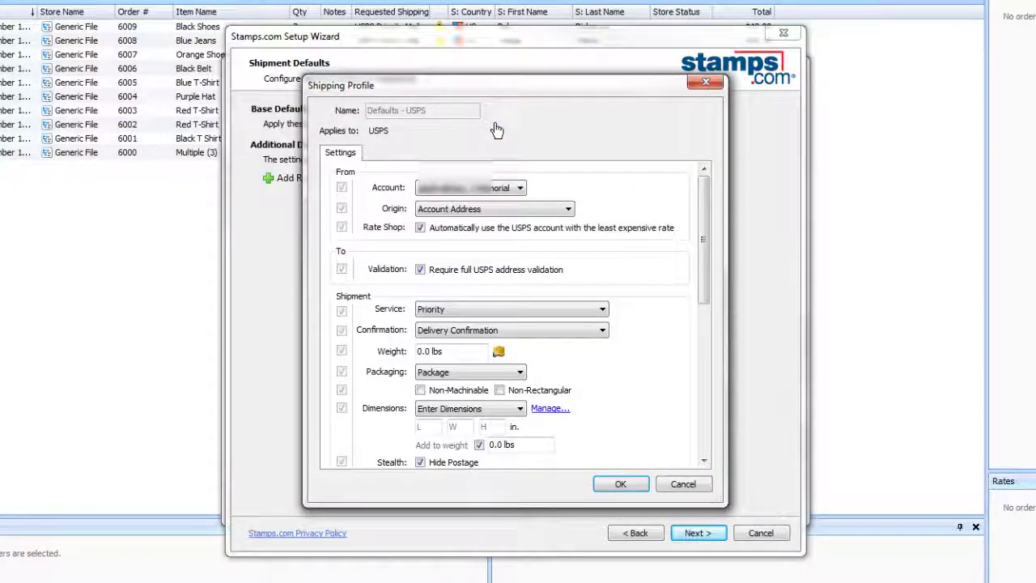
left_click(475, 308)
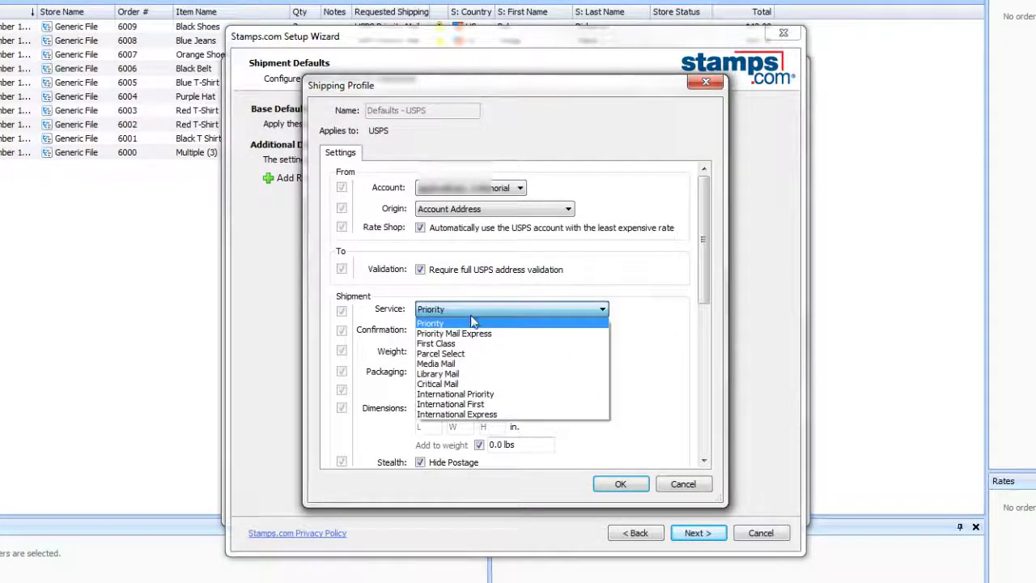
left_click(454, 338)
left_click(451, 350)
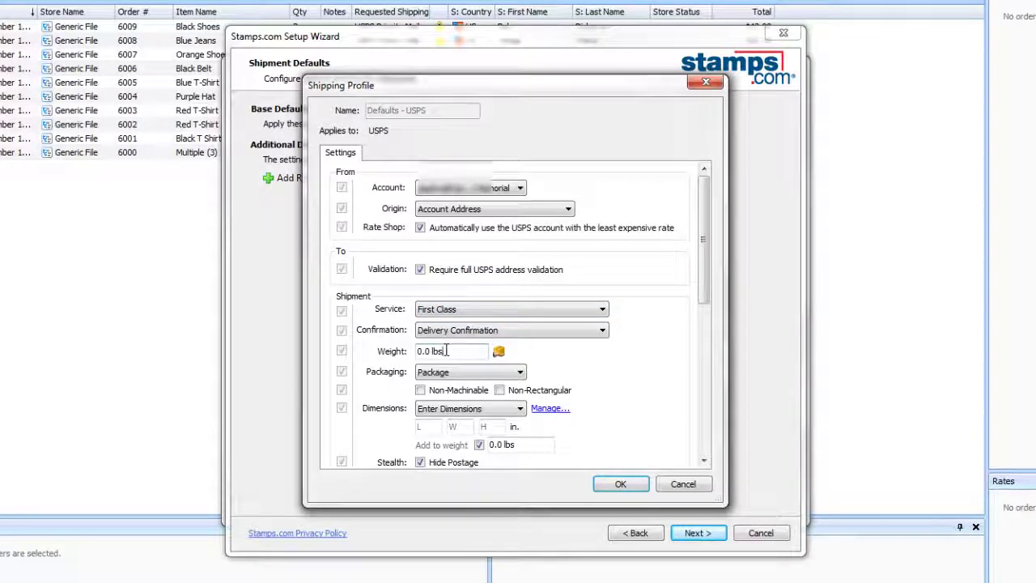
type("0.25")
key("Tab")
Enter package dimensions of 4 × 5 × 5 in. in the profile.
left_click(429, 427)
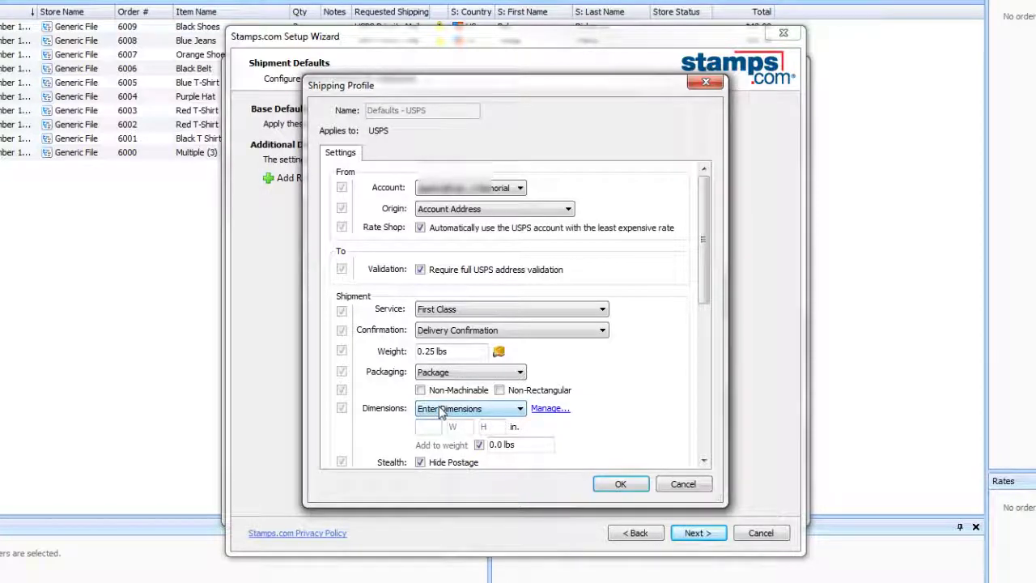
type("4")
key("Tab")
type("5")
key("Tab")
type("5")
key("Tab")
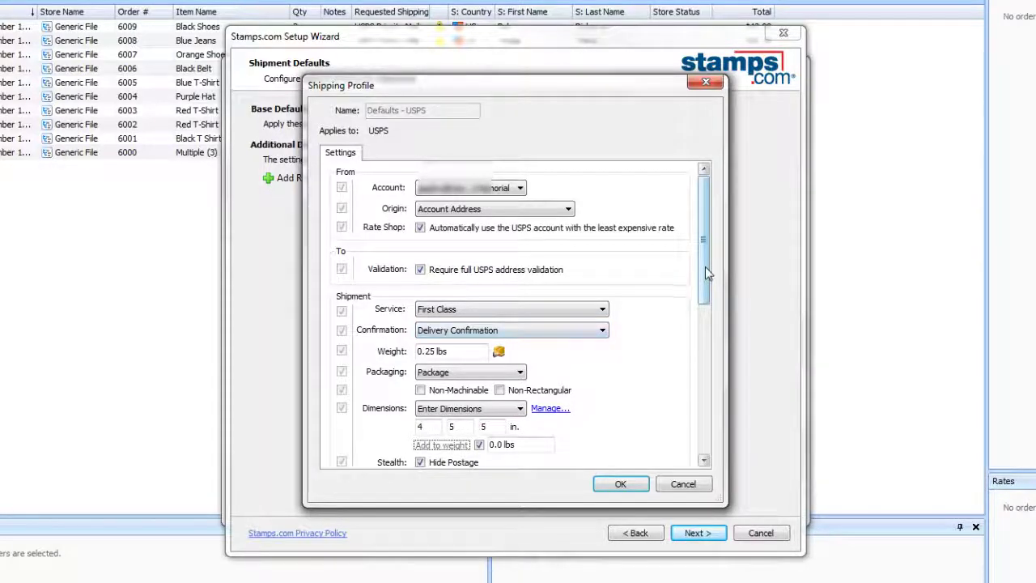
Set Memo 1 to 'Thank You For Your Order!'.
left_click_drag(706, 276, 701, 369)
left_click(419, 260)
type("Thank Yo")
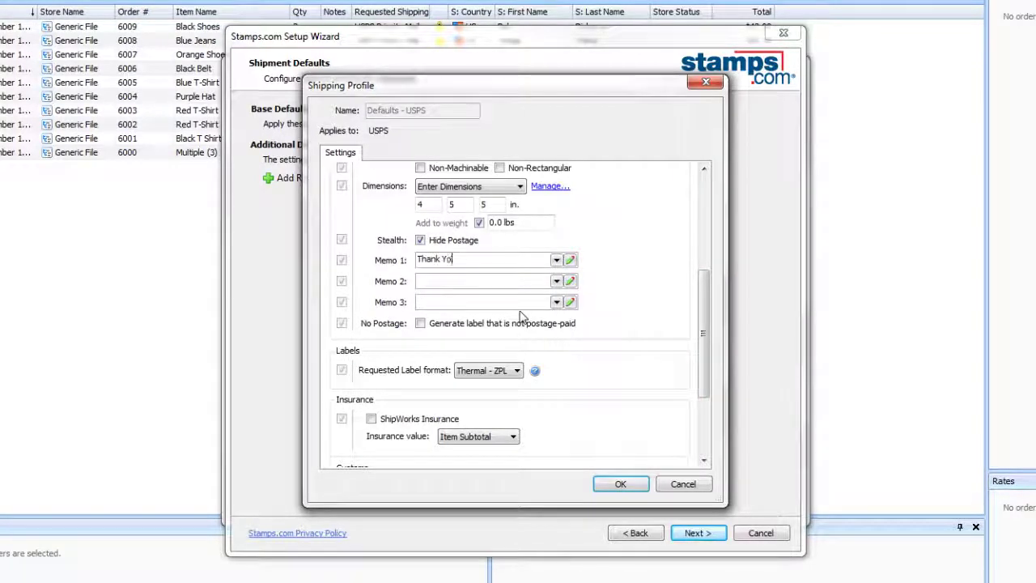
type("u For Your Order")
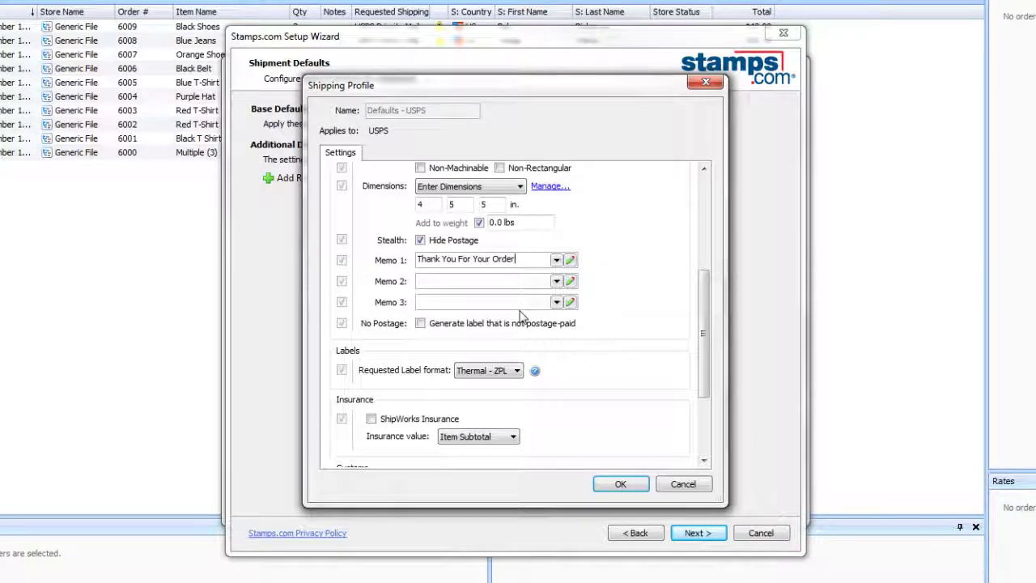
type("!")
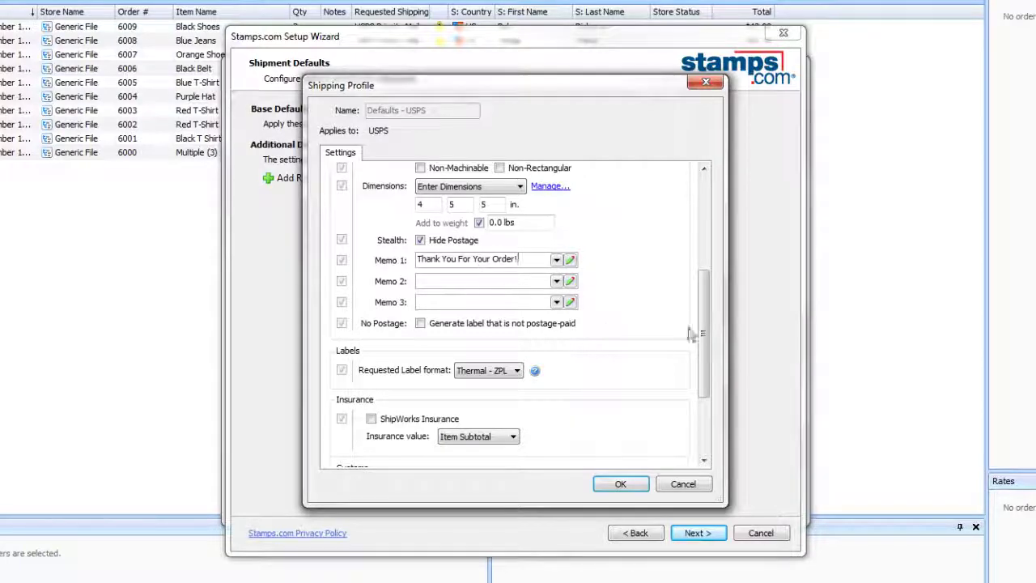
left_click_drag(696, 333, 705, 228)
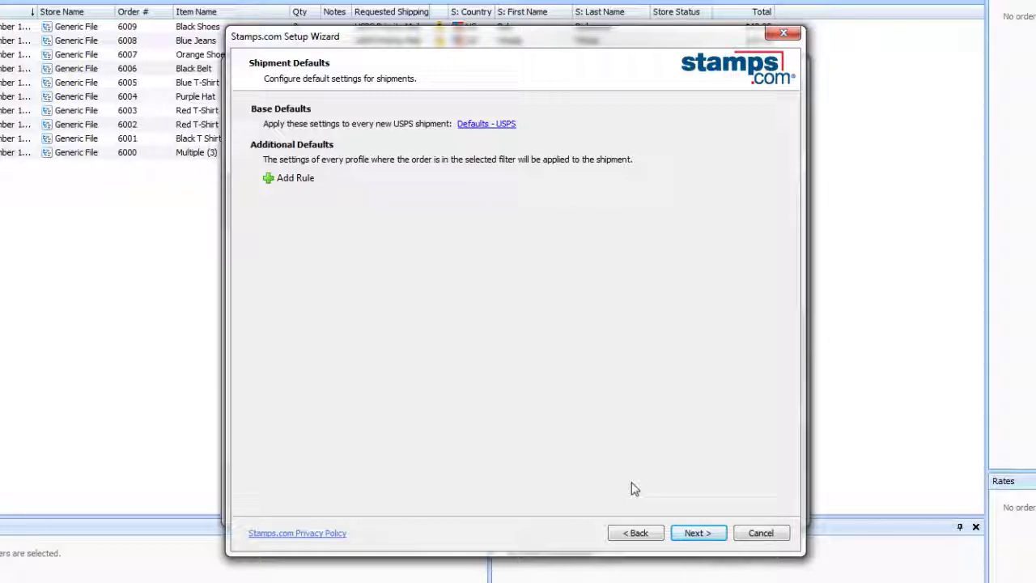
Advance to the Printing Setup page with automatic label printing enabled.
left_click(696, 534)
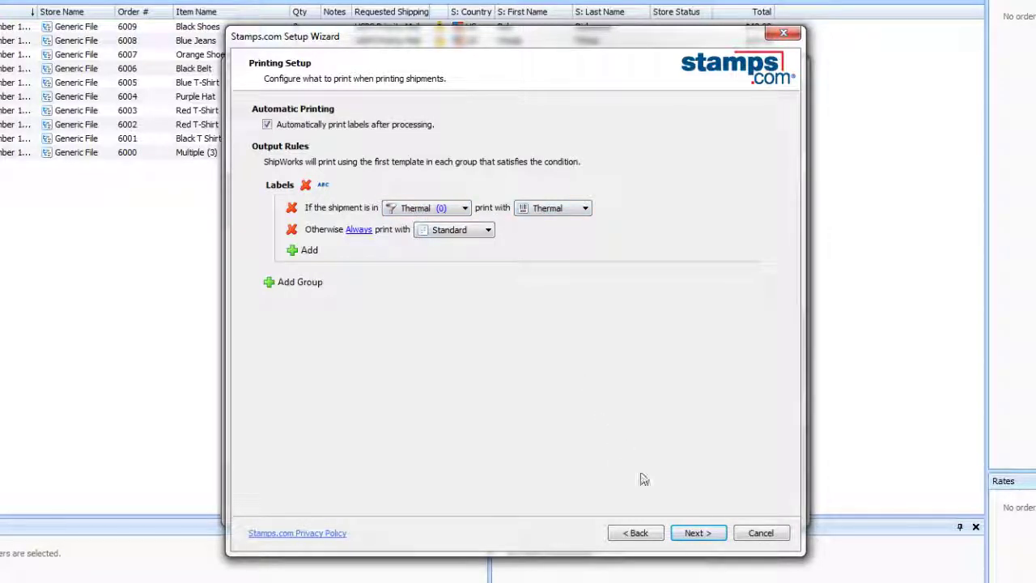
Assign the Zebra 450 printer to the Labels\Thermal template.
left_click(701, 535)
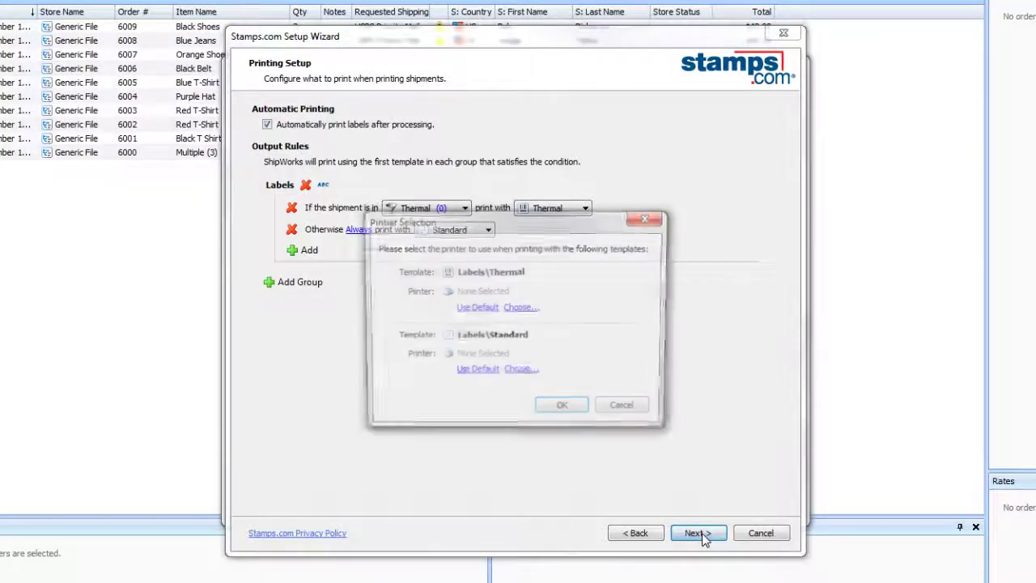
left_click(521, 309)
left_click(496, 305)
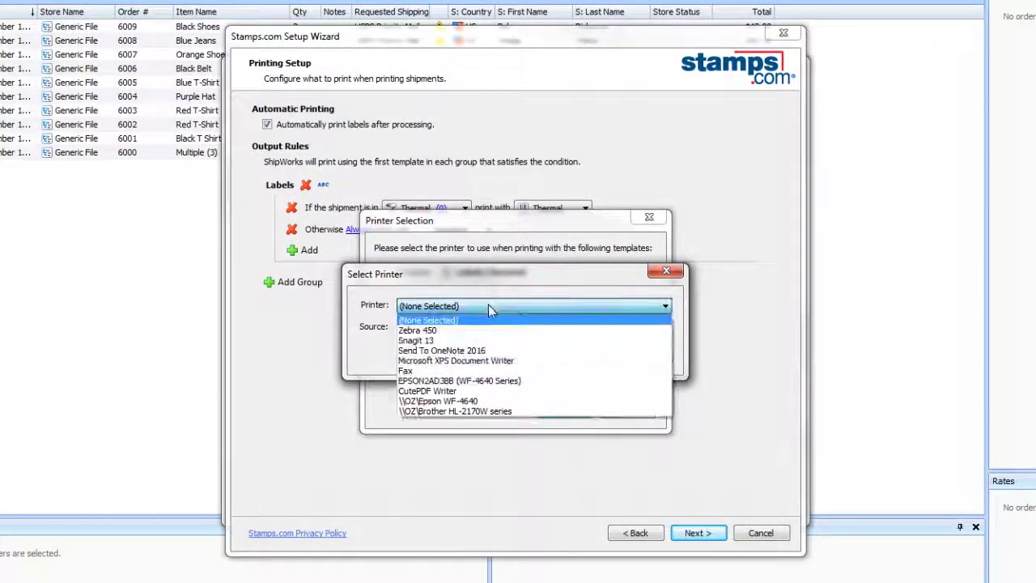
left_click(454, 328)
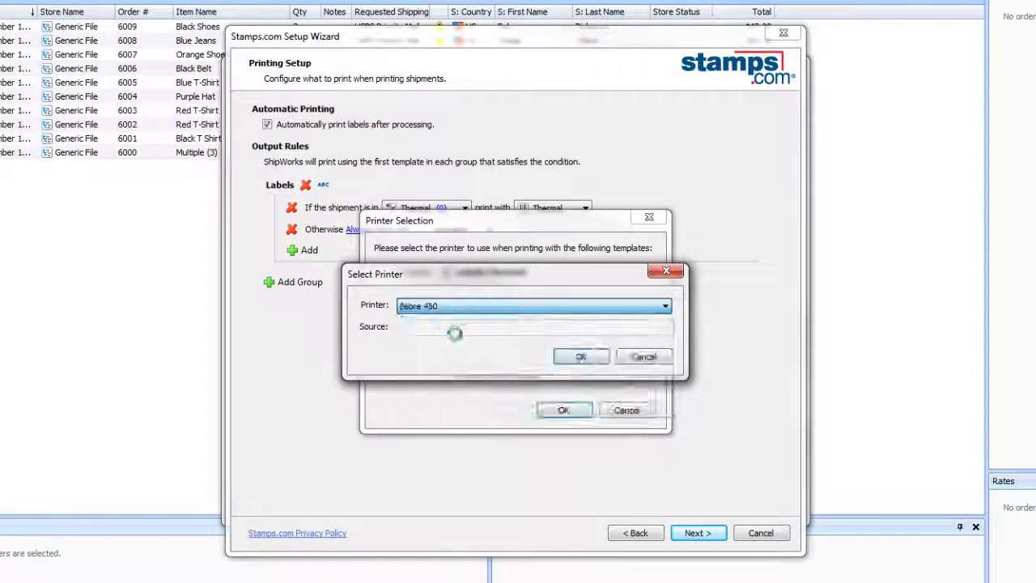
left_click(578, 358)
Assign the \\OZ\Epson WF-4640 printer to the Labels\Standard template.
left_click(522, 374)
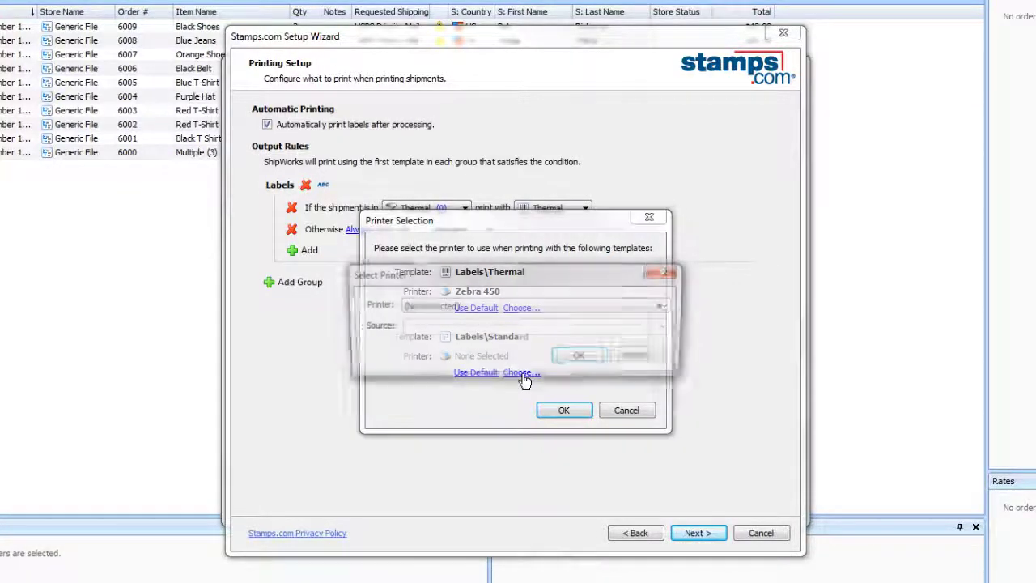
left_click(459, 308)
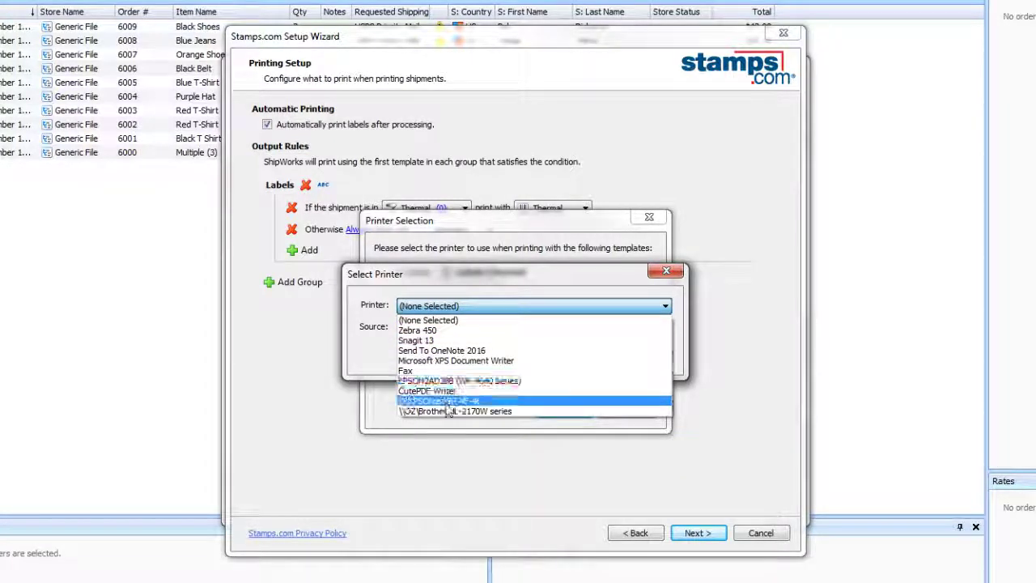
left_click(446, 401)
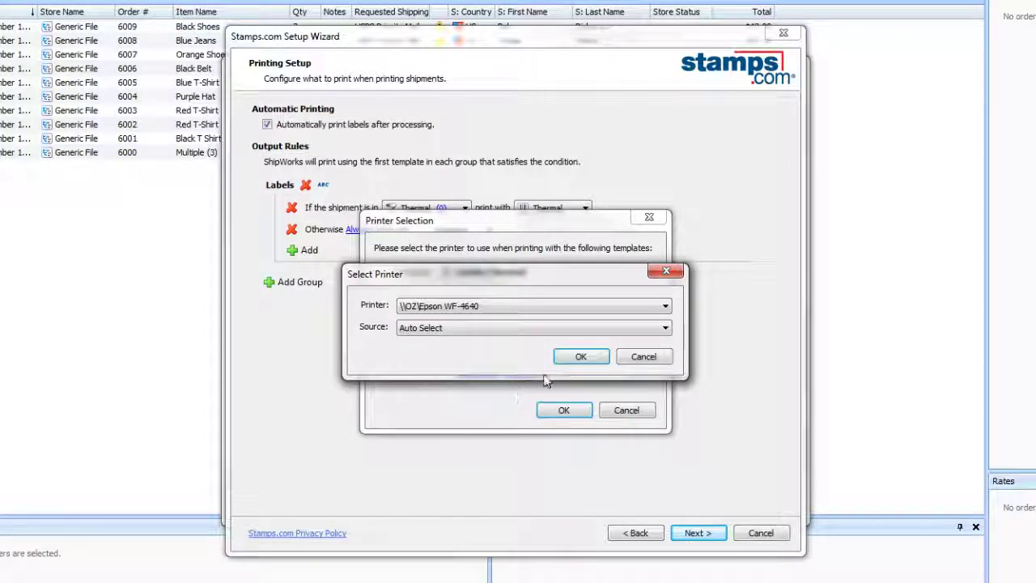
left_click(574, 360)
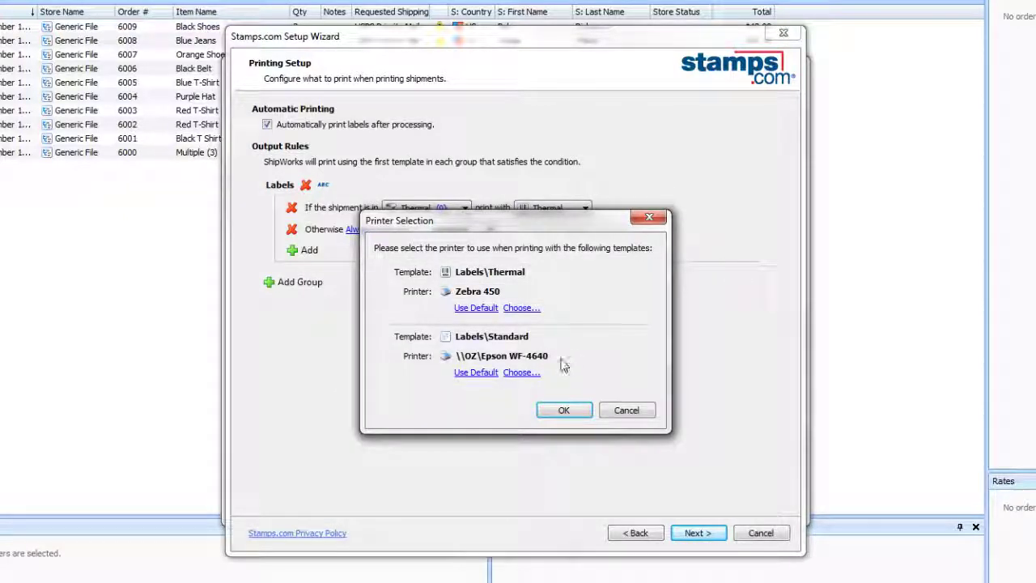
Accept the printer assignments and advance past processing setup to the Setup Complete page.
left_click(560, 410)
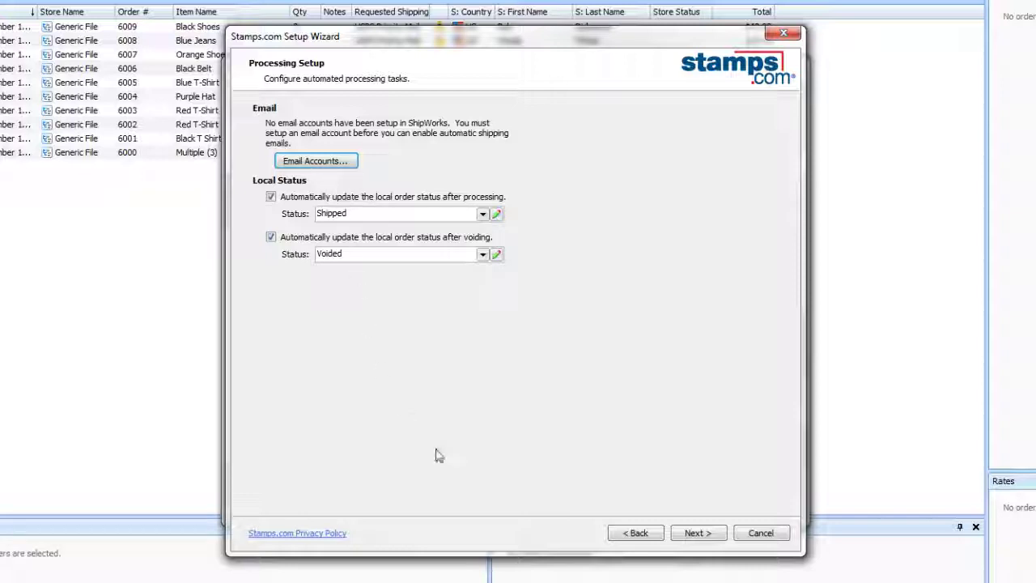
left_click(695, 534)
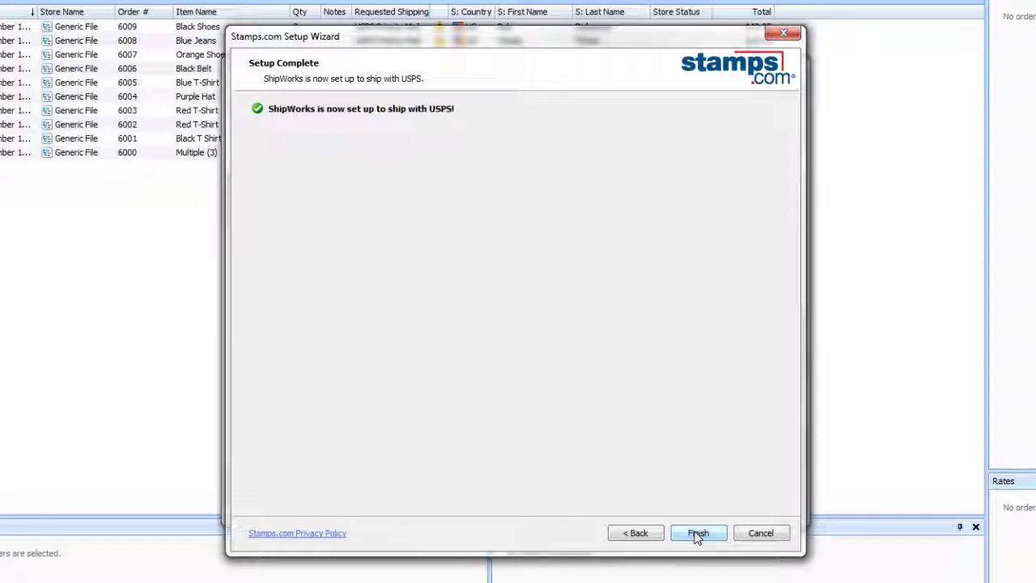
Complete the Stamps.com wizard, then review and close the Defaults - USPS shipping profile.
left_click(698, 533)
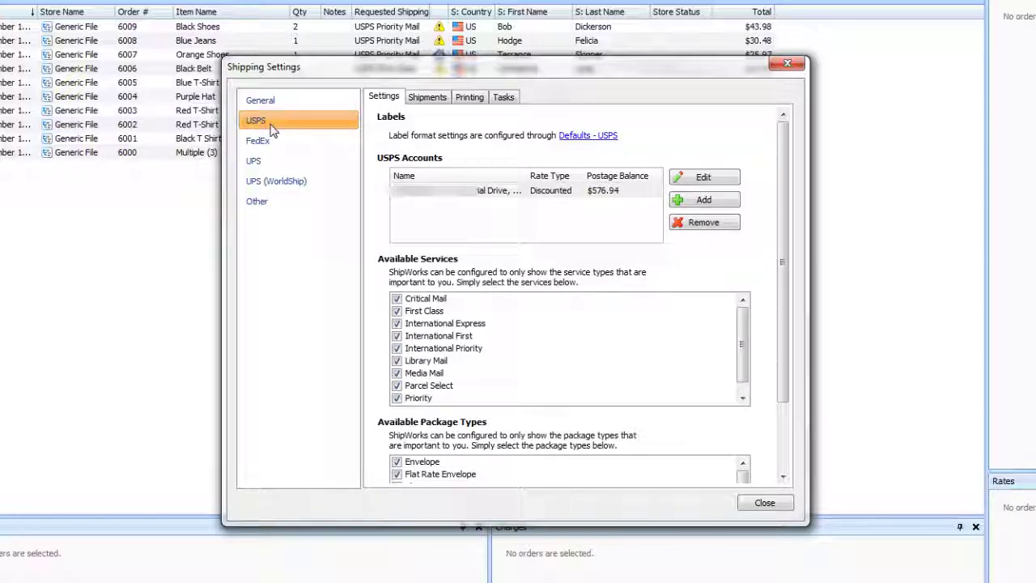
left_click(598, 136)
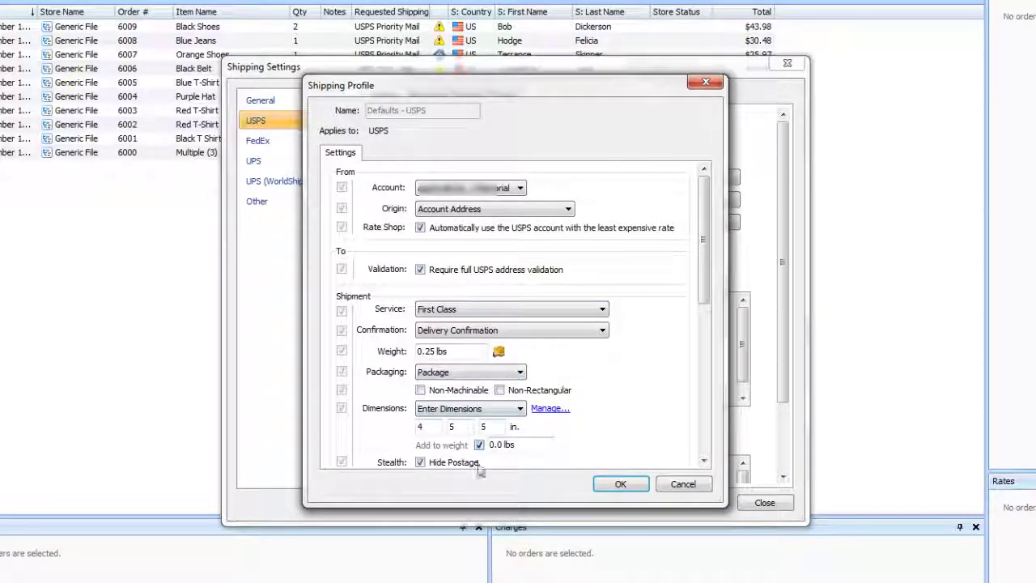
left_click(620, 483)
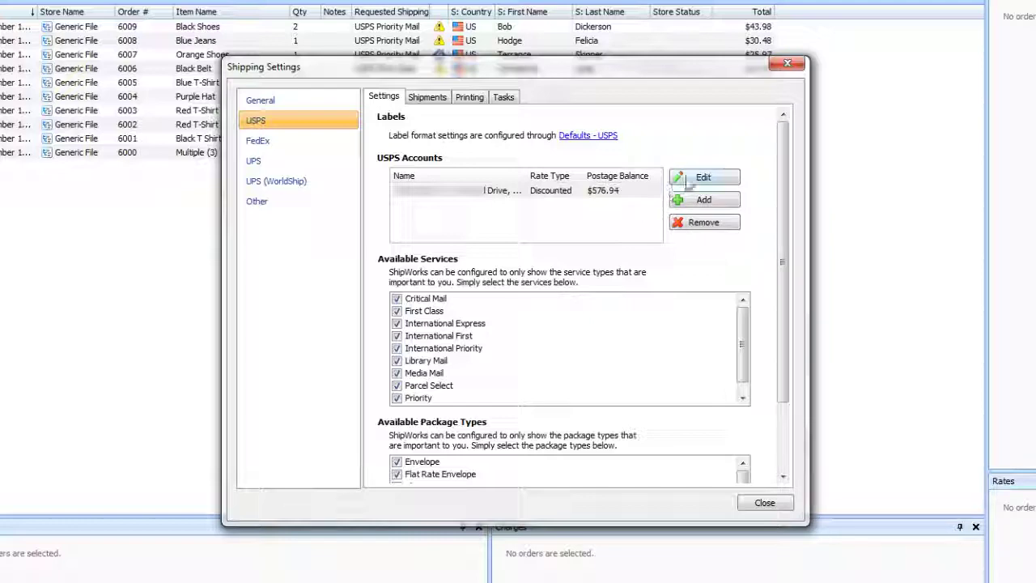
left_click(688, 183)
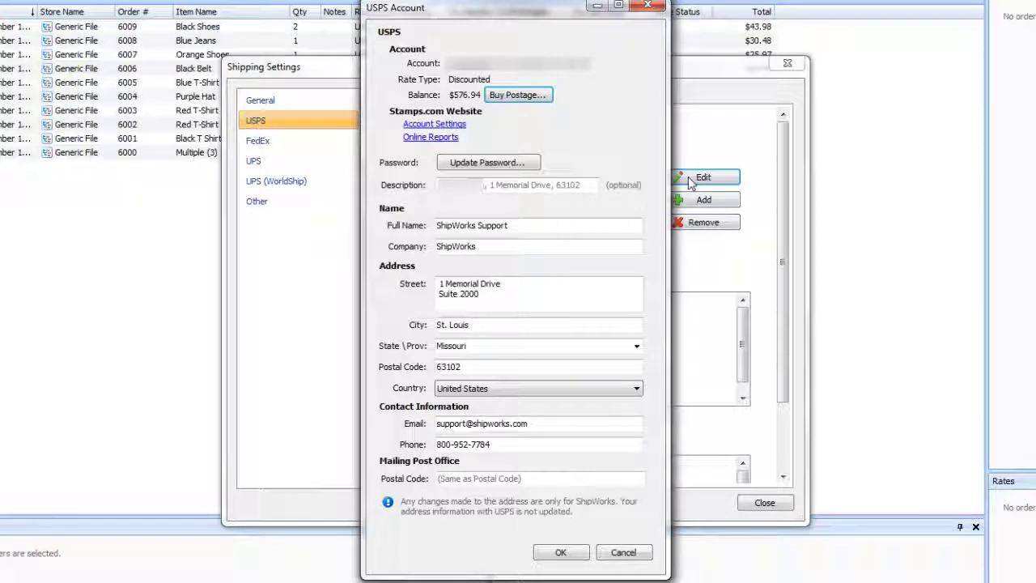
left_click(561, 552)
left_click_drag(781, 324, 778, 394)
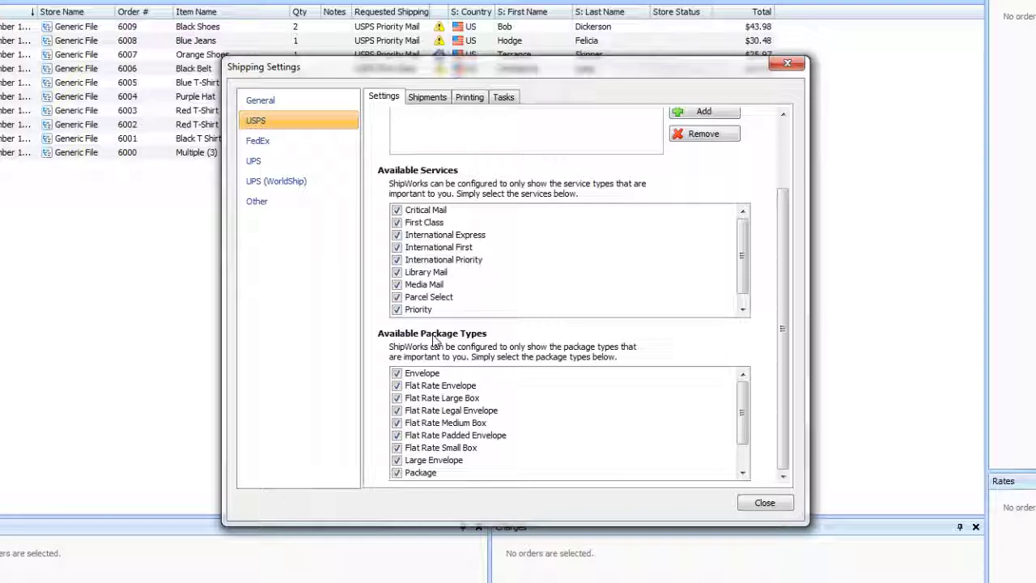
Remove Library Mail, Media Mail and Parcel Select from the available USPS services.
left_click(397, 272)
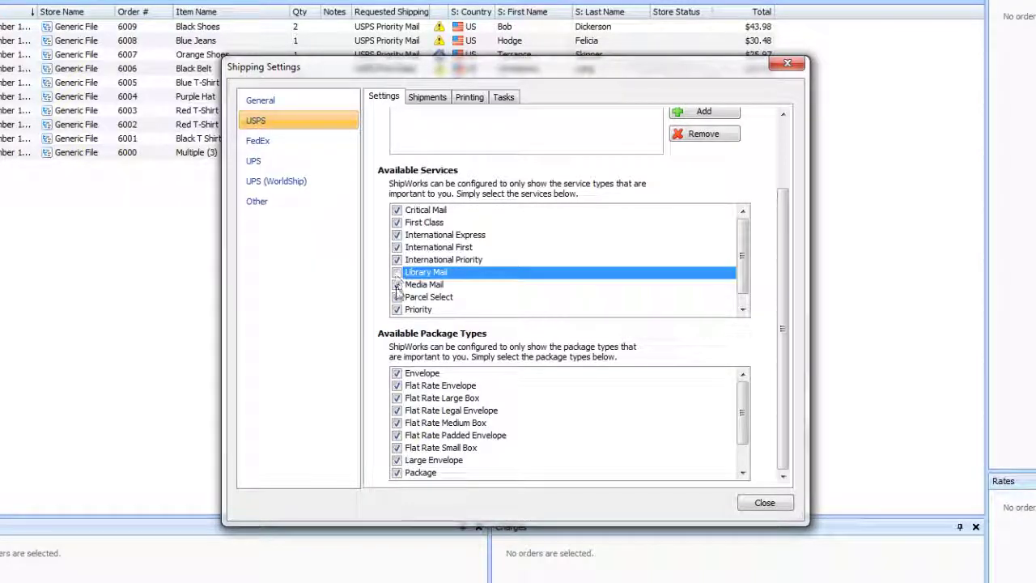
left_click(397, 284)
left_click(396, 297)
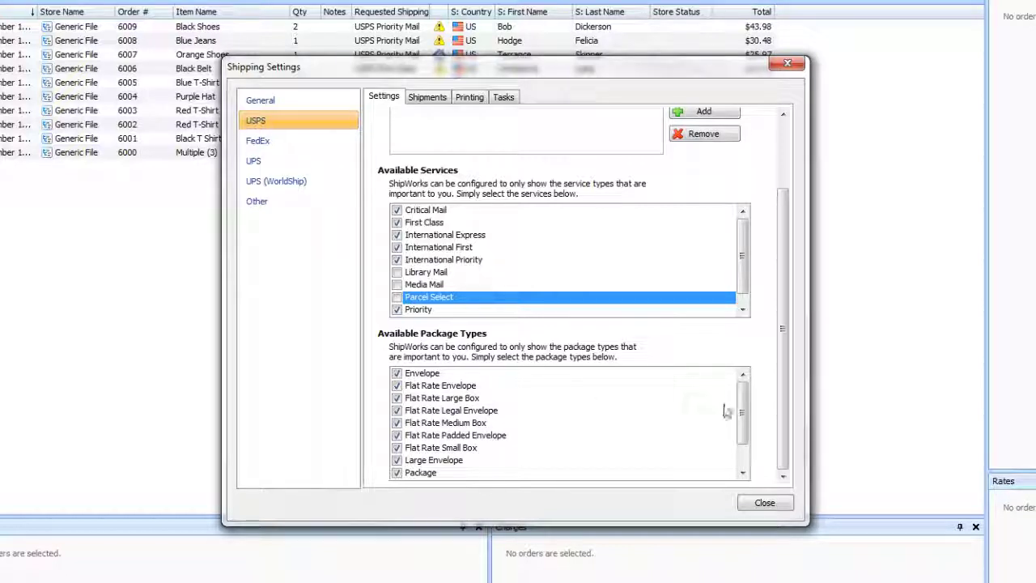
Remove Regional Rate Boxes C, B and A from the USPS package types.
scroll(732, 413, "down", 1)
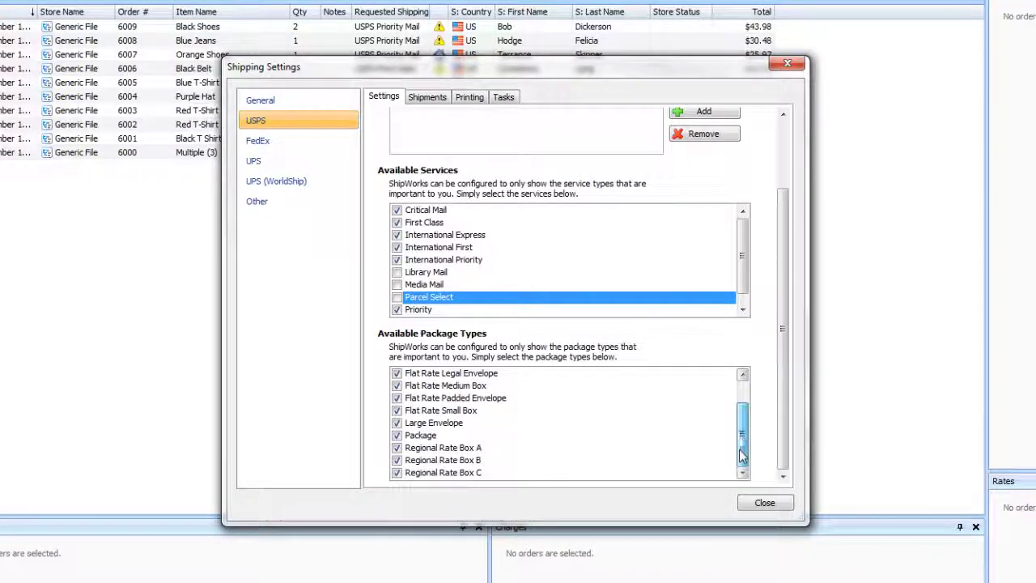
left_click(397, 472)
left_click(425, 459)
left_click(452, 448)
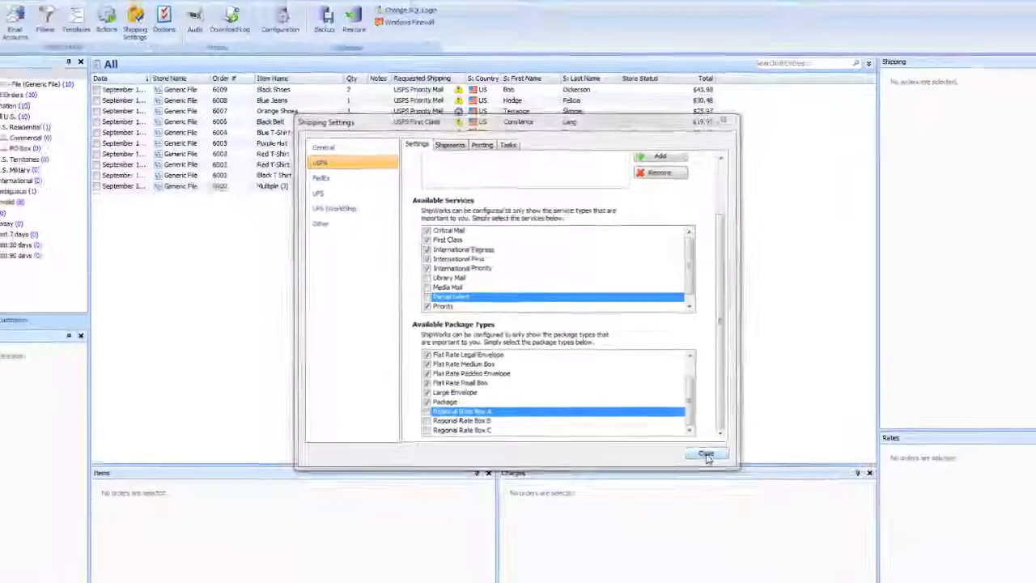
left_click(763, 503)
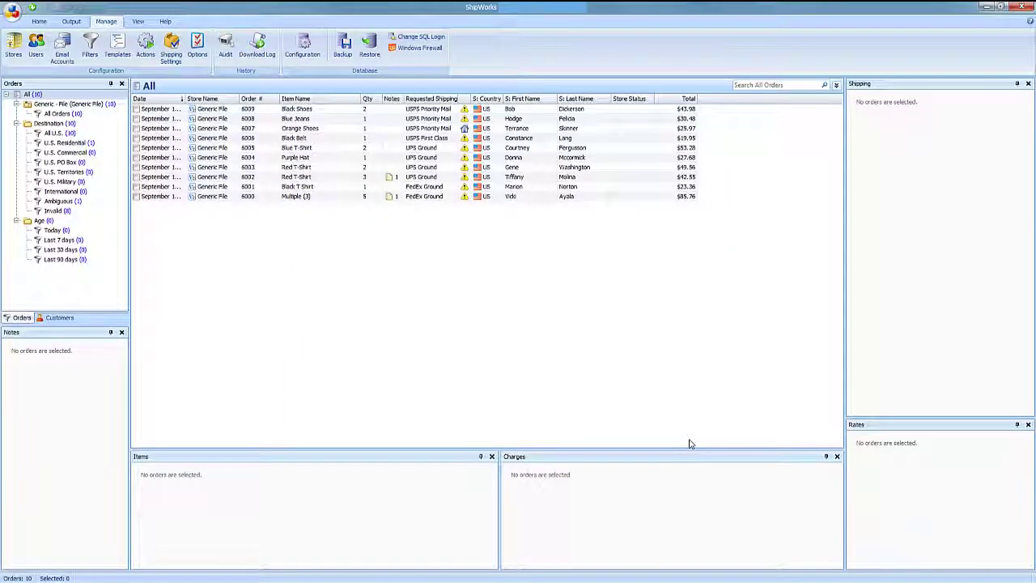